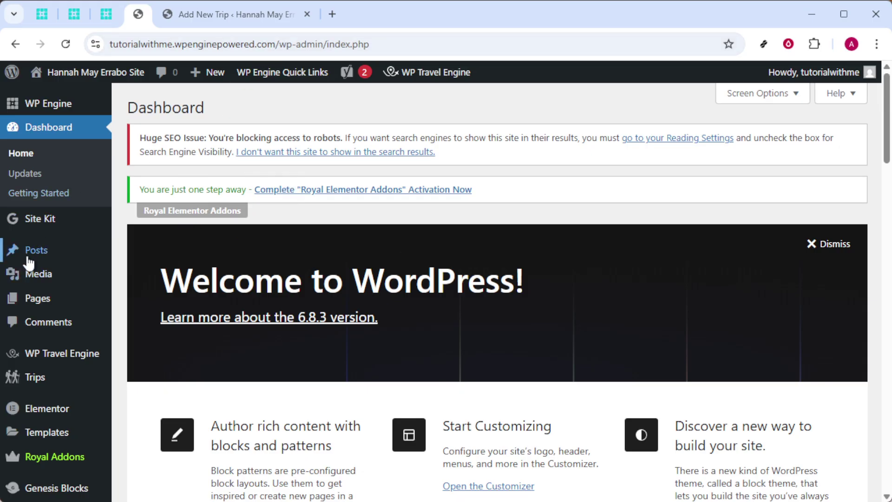
{"action": "mouse_move", "coordinate": [49, 360]}
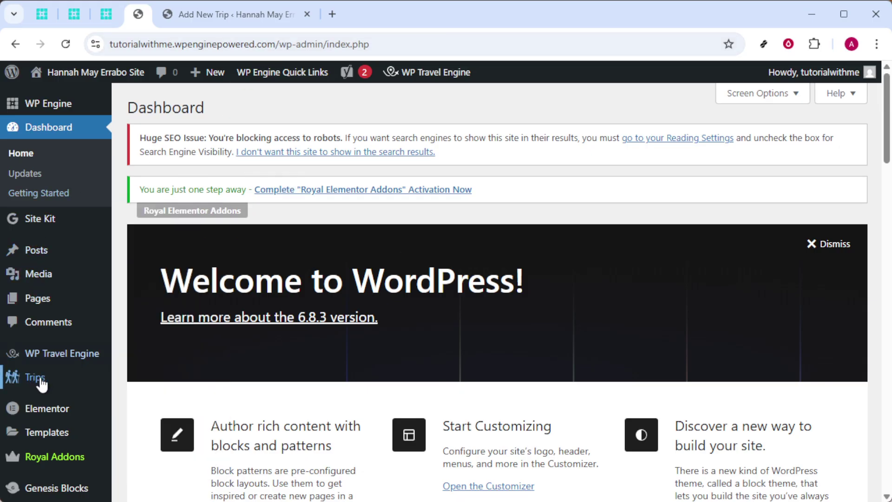
{"action": "left_click", "coordinate": [198, 45]}
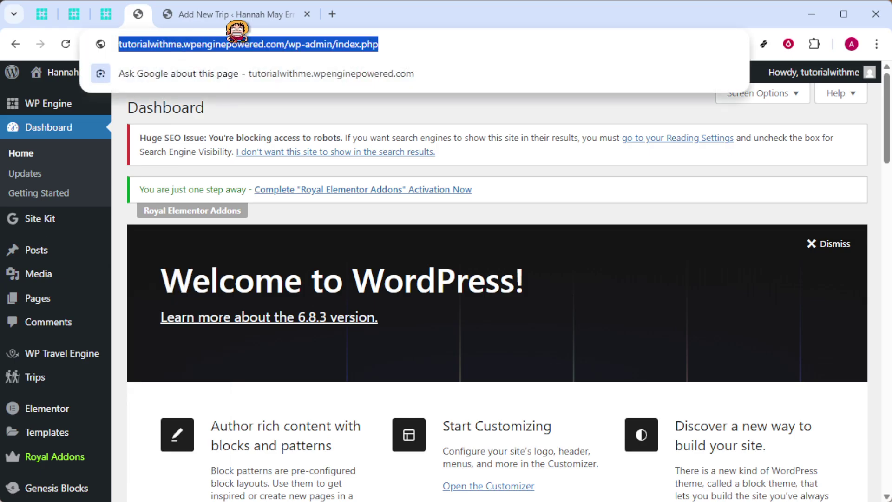
{"action": "left_click", "coordinate": [283, 114]}
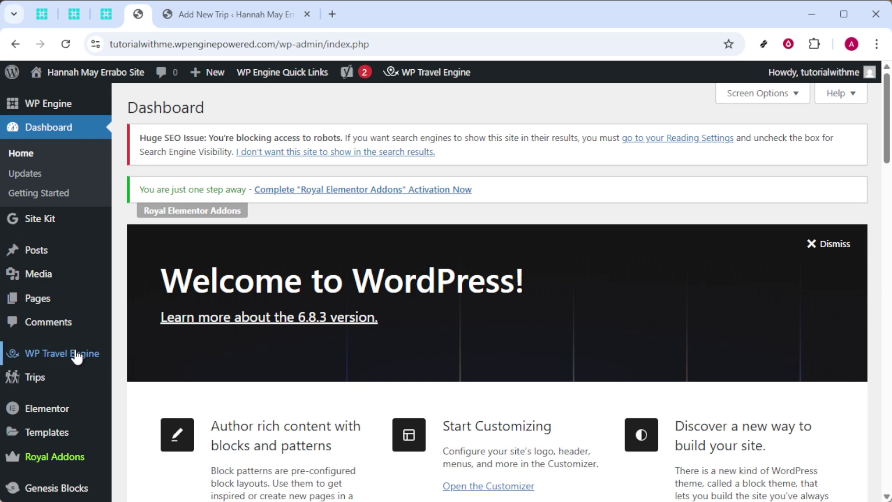
{"action": "mouse_move", "coordinate": [58, 358]}
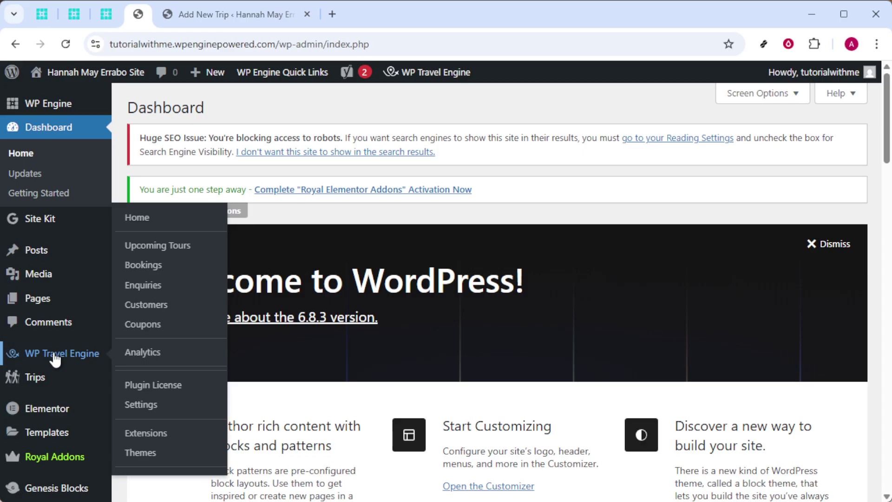
{"action": "mouse_move", "coordinate": [36, 382]}
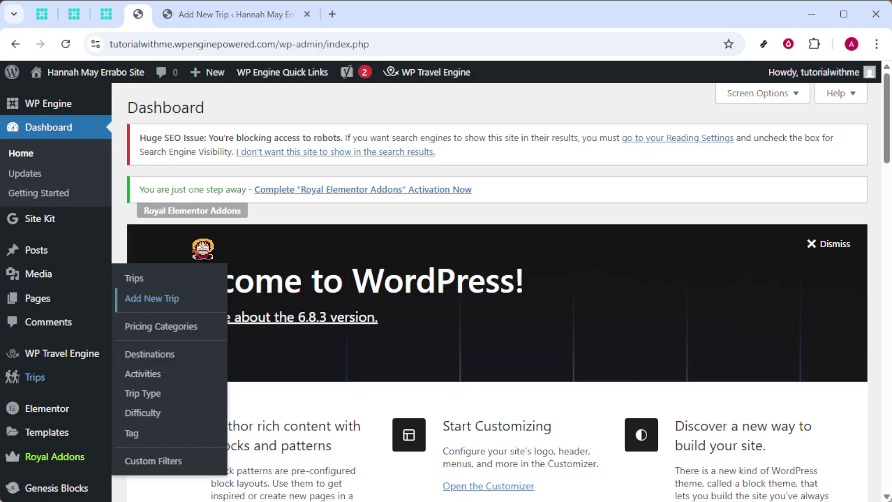
Step: Switch to the open new-trip editor and title the trip "ADVENTURE TOUR"
{"action": "left_click", "coordinate": [222, 14]}
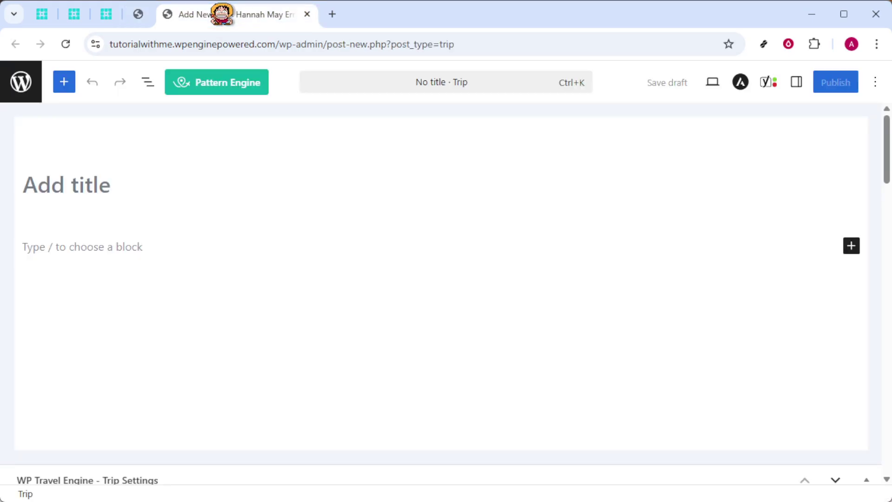
{"action": "left_click", "coordinate": [152, 191]}
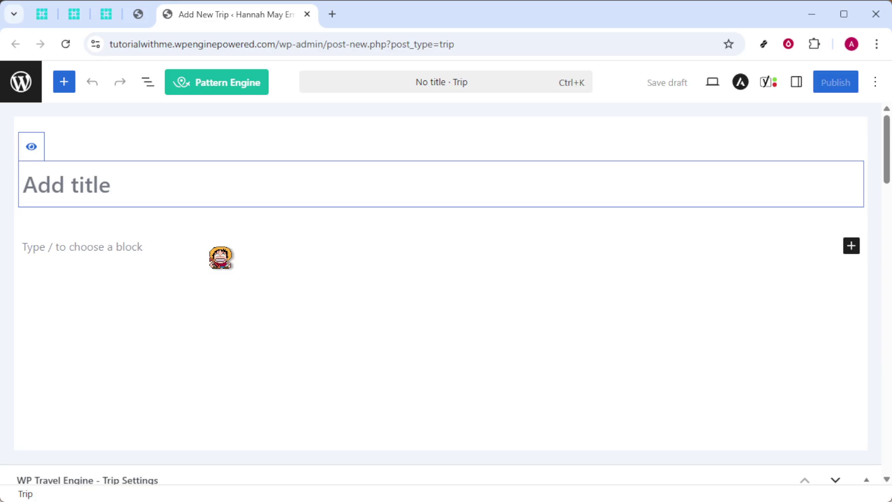
{"action": "type", "text": "ADVE"}
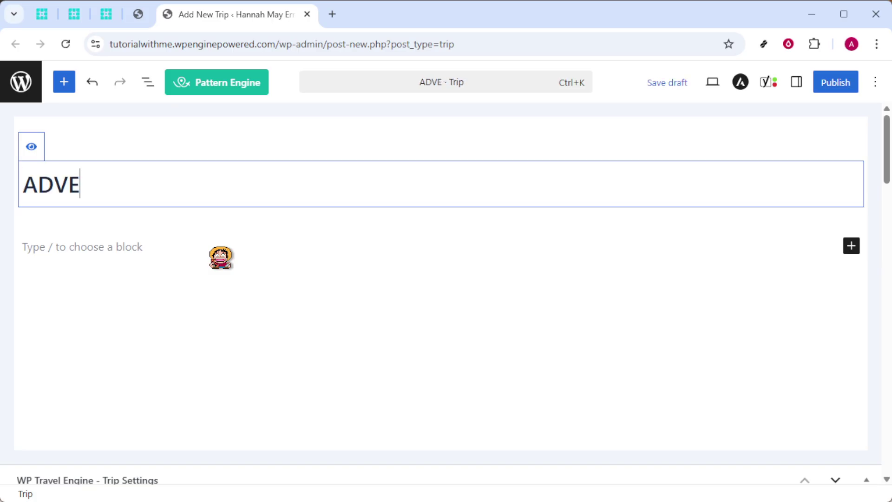
{"action": "type", "text": "NTURE TOUR"}
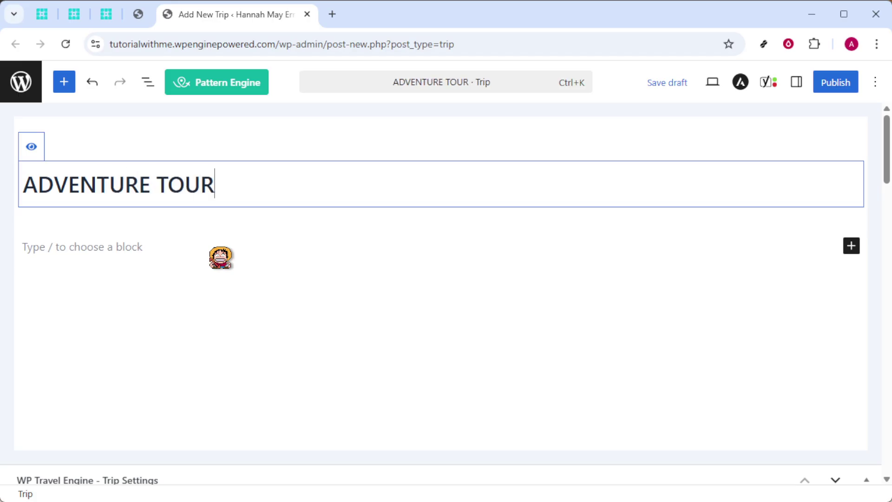
{"action": "left_click", "coordinate": [265, 153]}
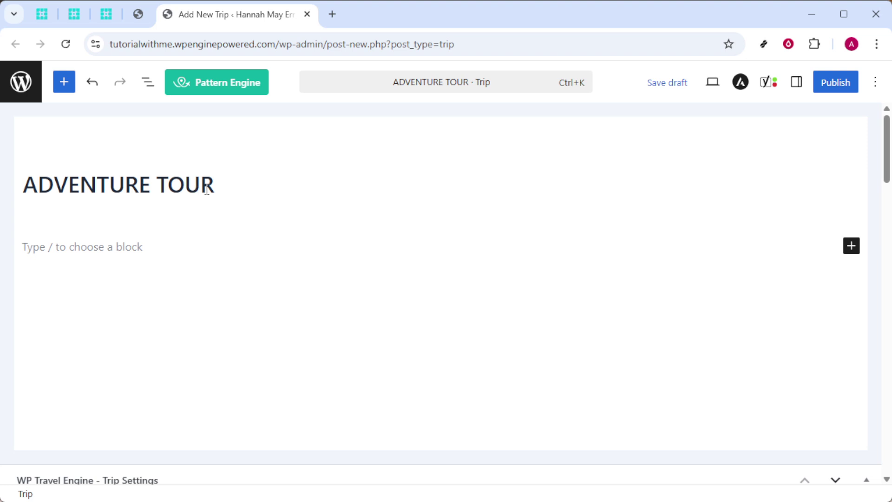
Step: Look over the trip's description area and its General settings, including trip code, duration, cut-off time and age limits
{"action": "scroll", "coordinate": [207, 190], "scroll_direction": "down", "scroll_amount": 1}
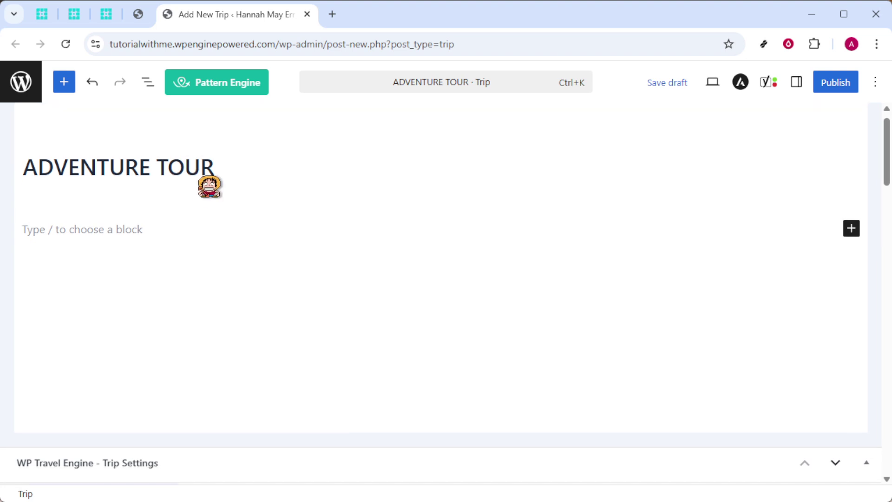
{"action": "left_click", "coordinate": [153, 222]}
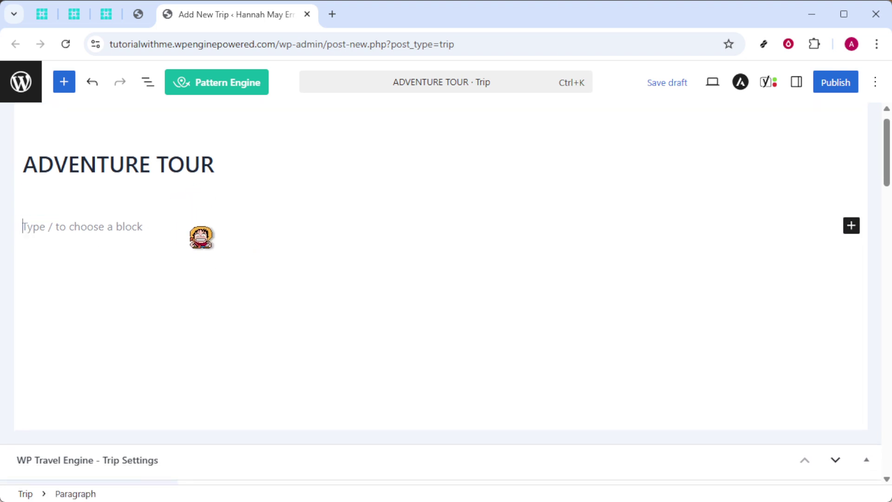
{"action": "scroll", "coordinate": [201, 237], "scroll_direction": "down", "scroll_amount": 3}
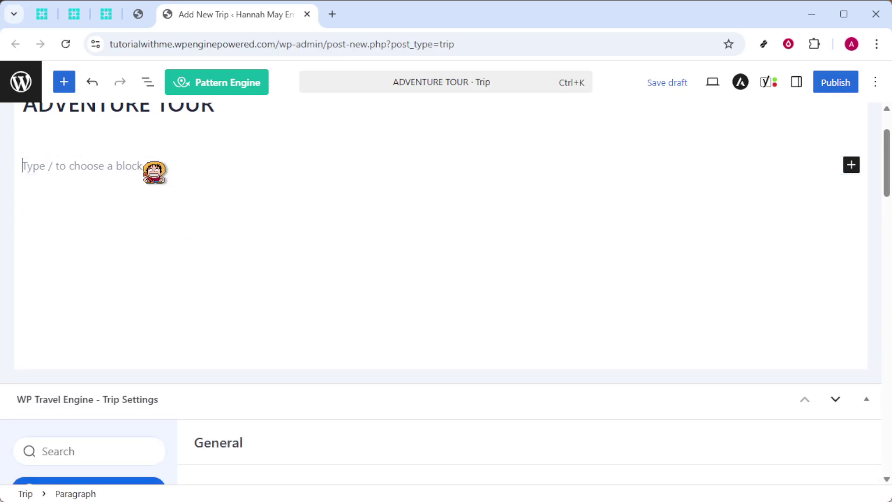
{"action": "scroll", "coordinate": [218, 169], "scroll_direction": "up", "scroll_amount": 1}
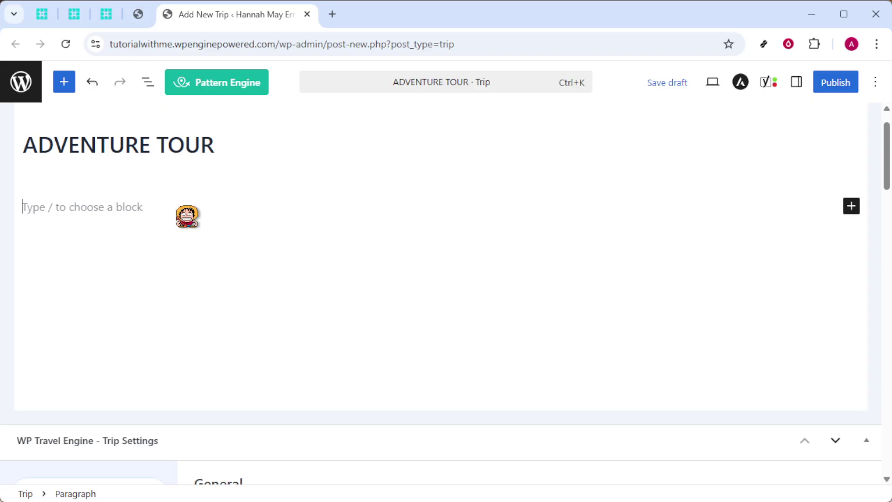
{"action": "scroll", "coordinate": [181, 213], "scroll_direction": "down", "scroll_amount": 5}
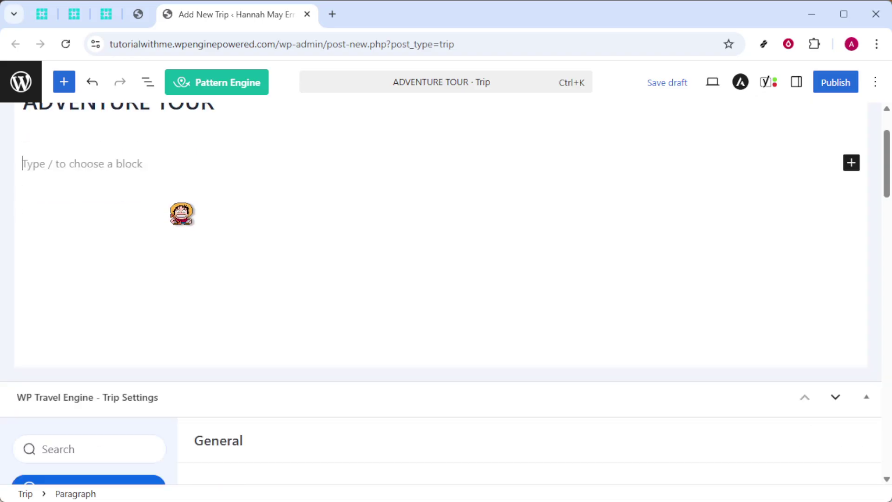
{"action": "scroll", "coordinate": [173, 204], "scroll_direction": "down", "scroll_amount": 3}
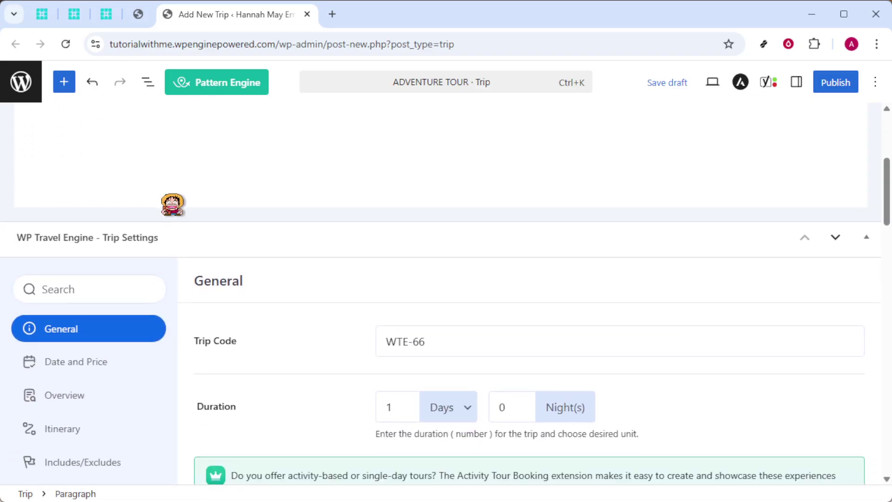
{"action": "scroll", "coordinate": [199, 181], "scroll_direction": "down", "scroll_amount": 3}
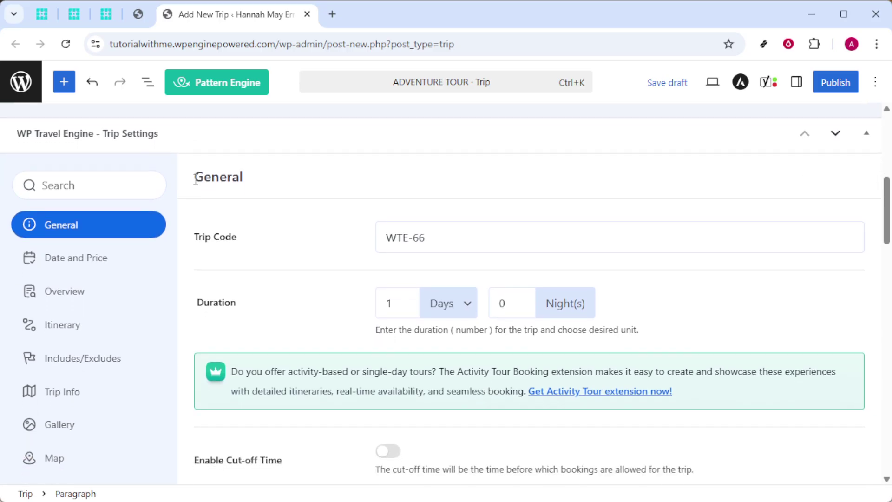
{"action": "scroll", "coordinate": [202, 173], "scroll_direction": "down", "scroll_amount": 1}
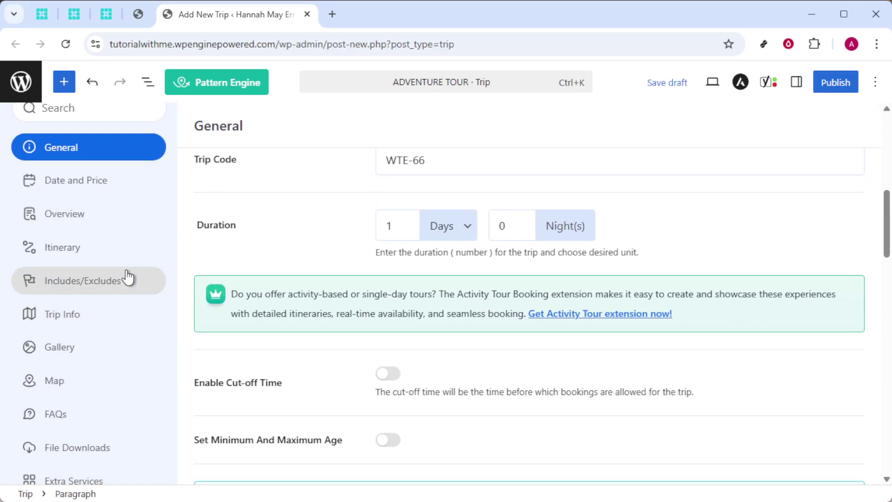
{"action": "scroll", "coordinate": [107, 315], "scroll_direction": "down", "scroll_amount": 1}
Step: Open the Trip Info settings and examine the section title and trip fact selection options
{"action": "left_click", "coordinate": [76, 301]}
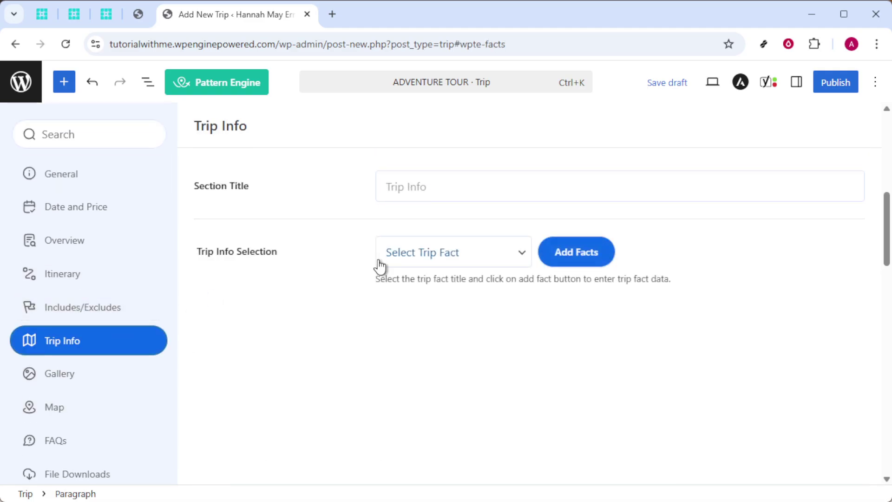
{"action": "left_click", "coordinate": [396, 256]}
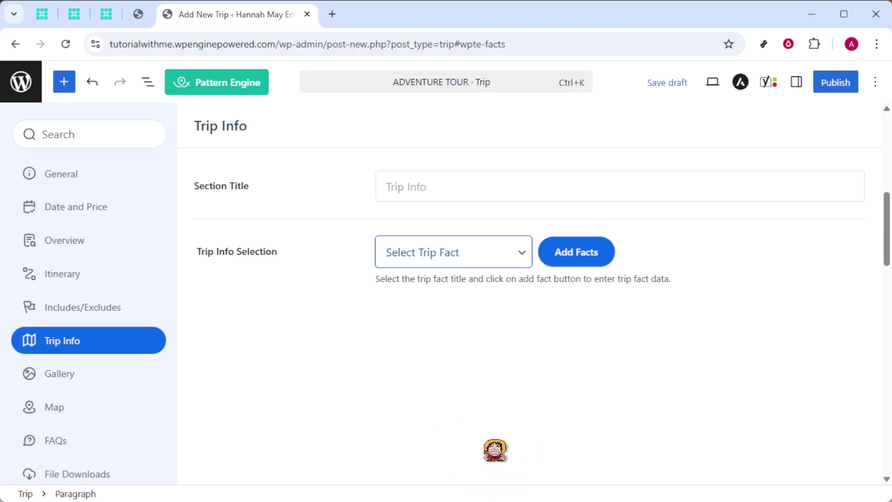
{"action": "left_click", "coordinate": [520, 196]}
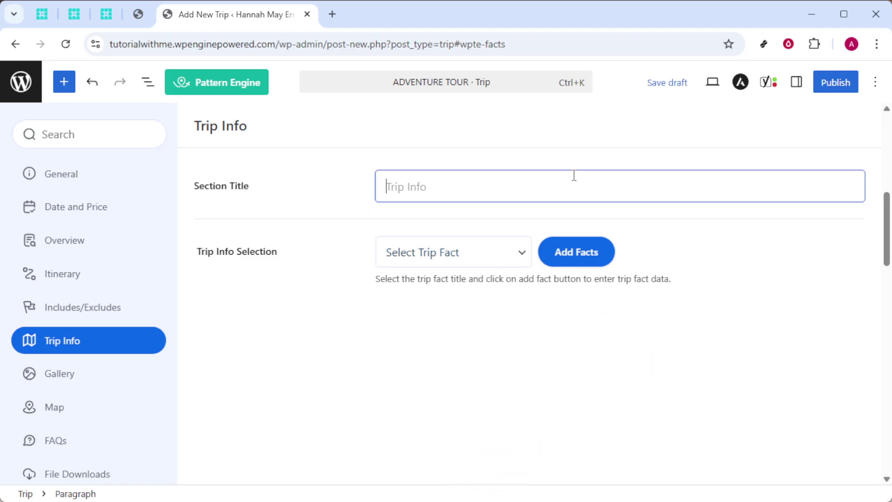
{"action": "left_click", "coordinate": [250, 299]}
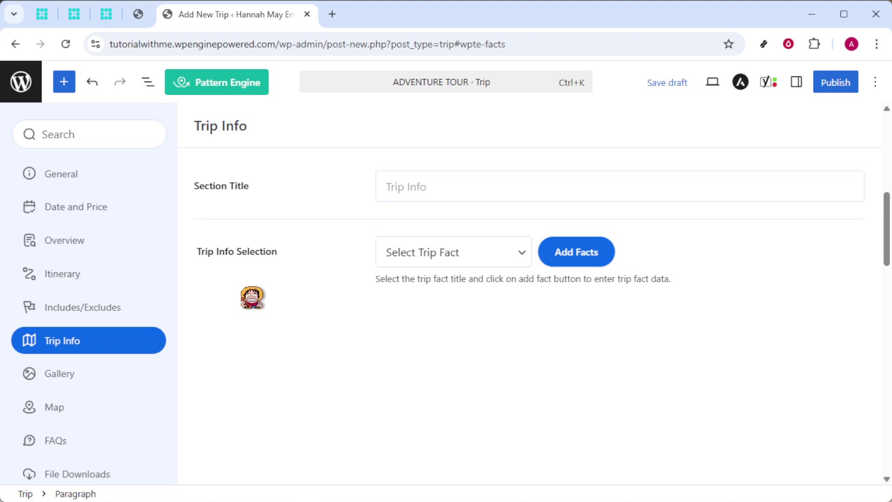
{"action": "scroll", "coordinate": [135, 299], "scroll_direction": "down", "scroll_amount": 1}
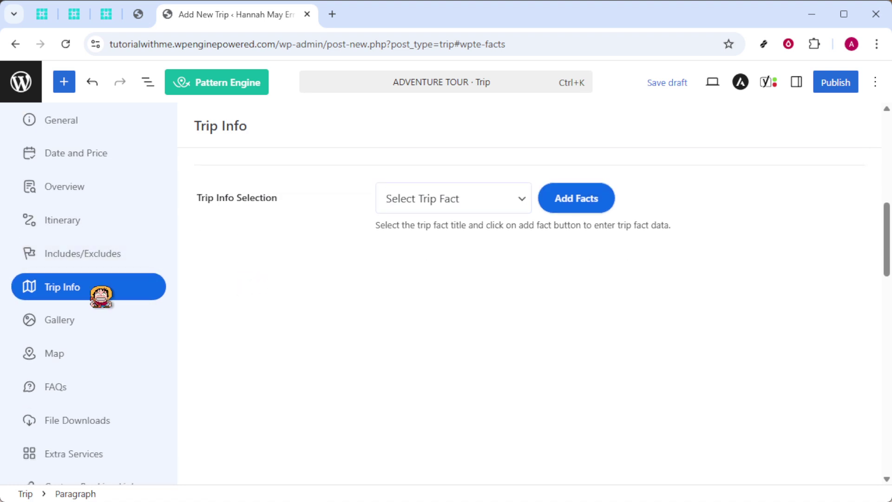
{"action": "scroll", "coordinate": [124, 299], "scroll_direction": "up", "scroll_amount": 1}
Step: Review the Includes/Excludes, Gallery and Map settings of the trip, returning to Trip Info
{"action": "left_click", "coordinate": [111, 290]}
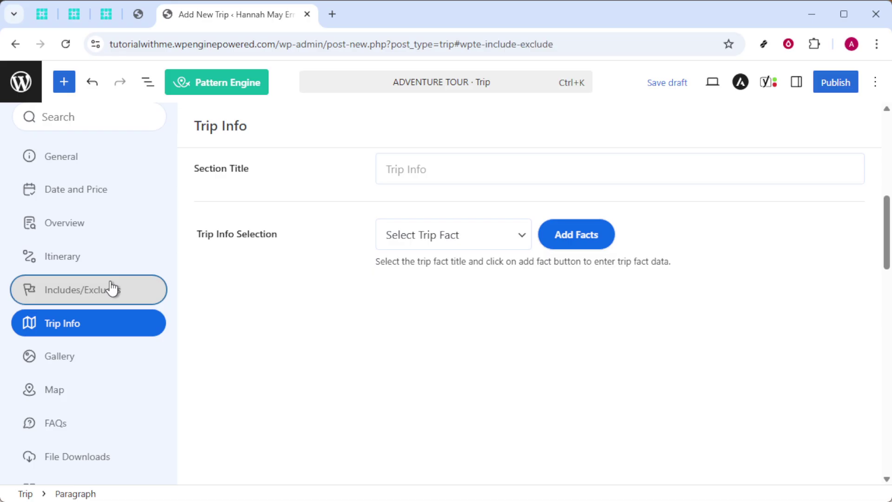
{"action": "scroll", "coordinate": [159, 295], "scroll_direction": "down", "scroll_amount": 3}
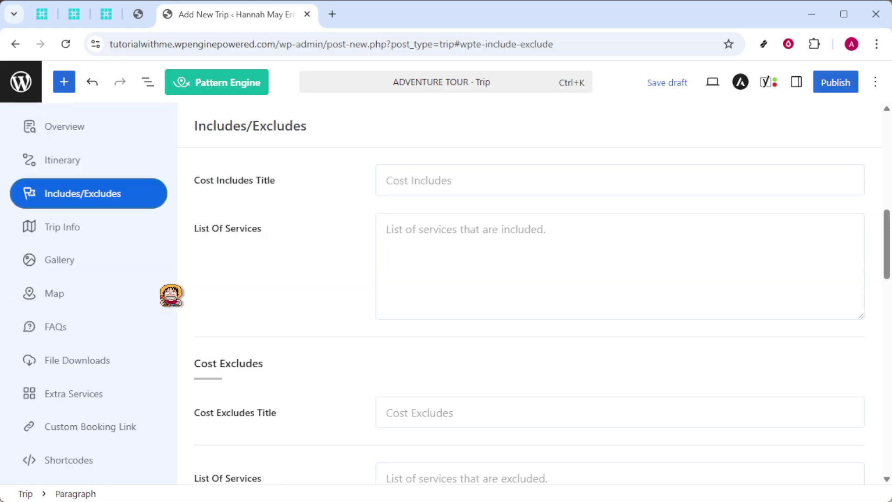
{"action": "scroll", "coordinate": [130, 348], "scroll_direction": "up", "scroll_amount": 3}
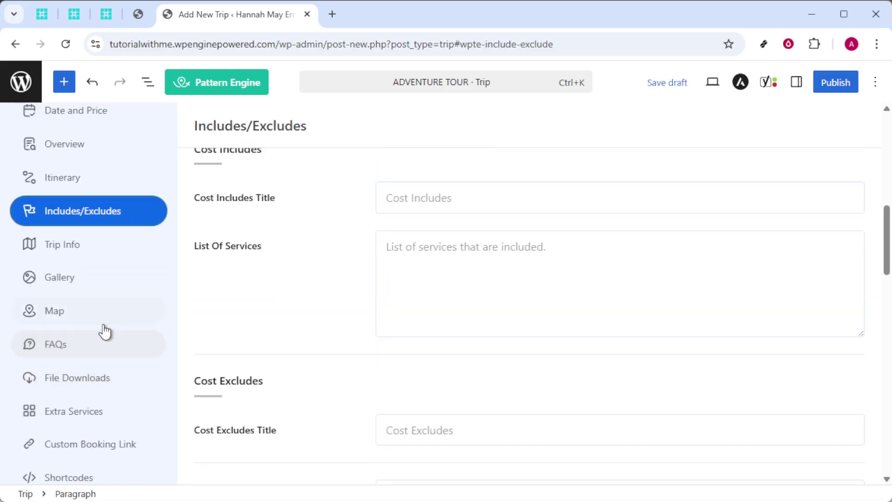
{"action": "left_click", "coordinate": [104, 318]}
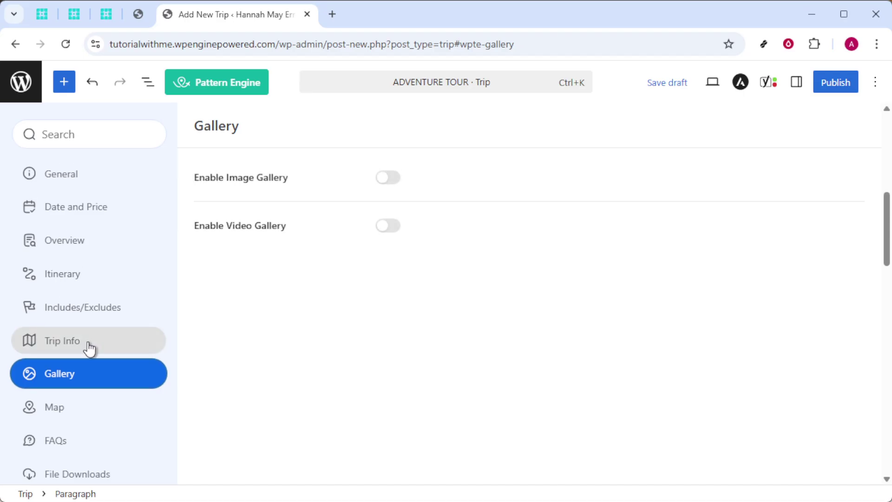
{"action": "left_click", "coordinate": [100, 408]}
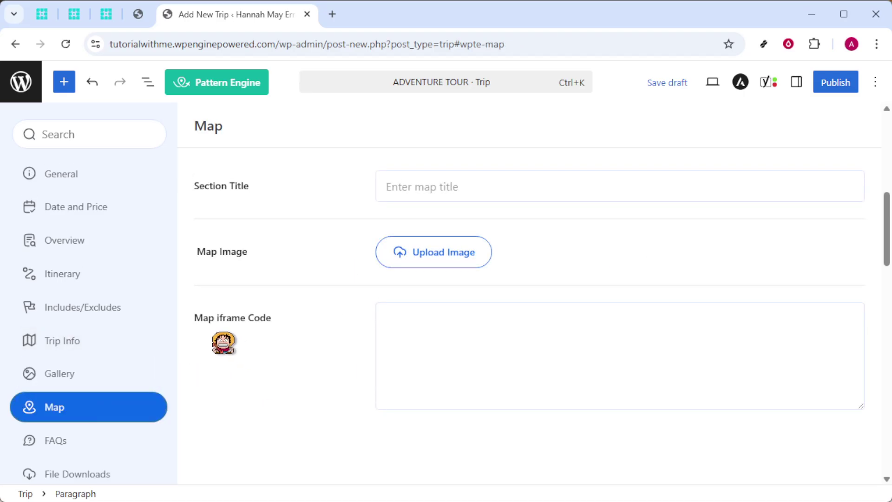
{"action": "left_click", "coordinate": [112, 381]}
{"action": "left_click", "coordinate": [116, 343]}
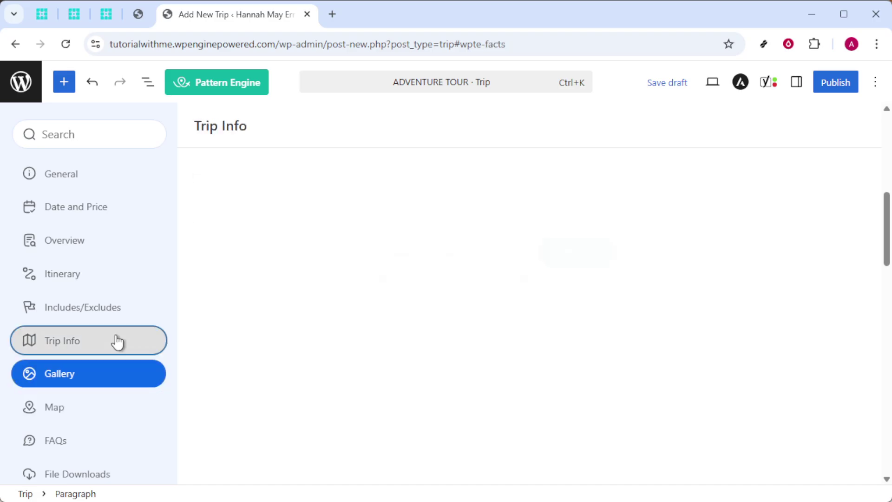
{"action": "scroll", "coordinate": [185, 319], "scroll_direction": "up", "scroll_amount": 1}
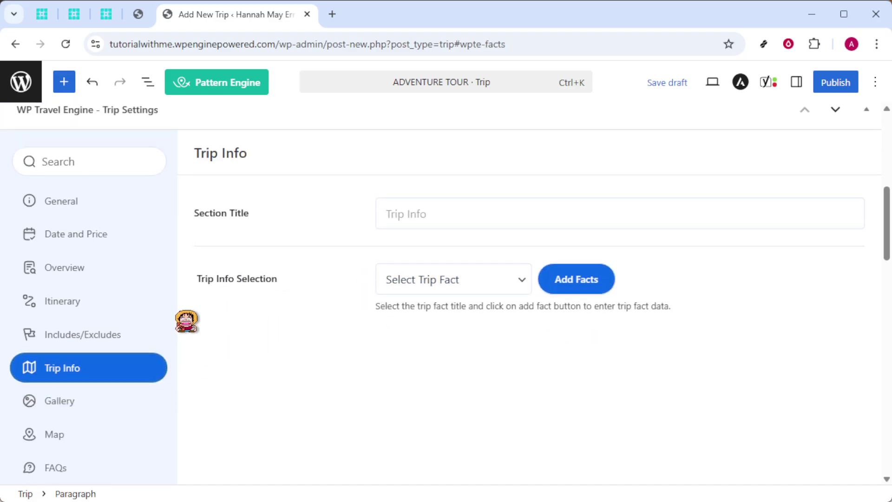
Step: Add a new package in the trip's Date and Price settings and view its price categories
{"action": "left_click", "coordinate": [96, 275]}
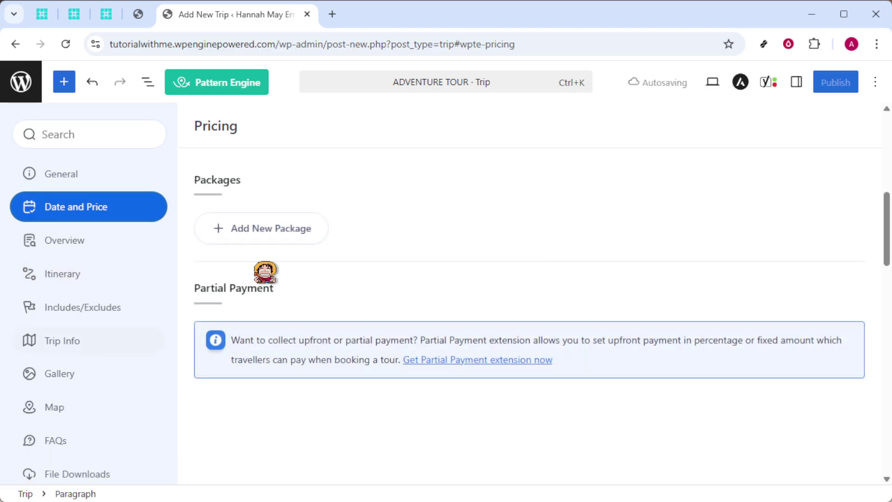
{"action": "left_click", "coordinate": [62, 253]}
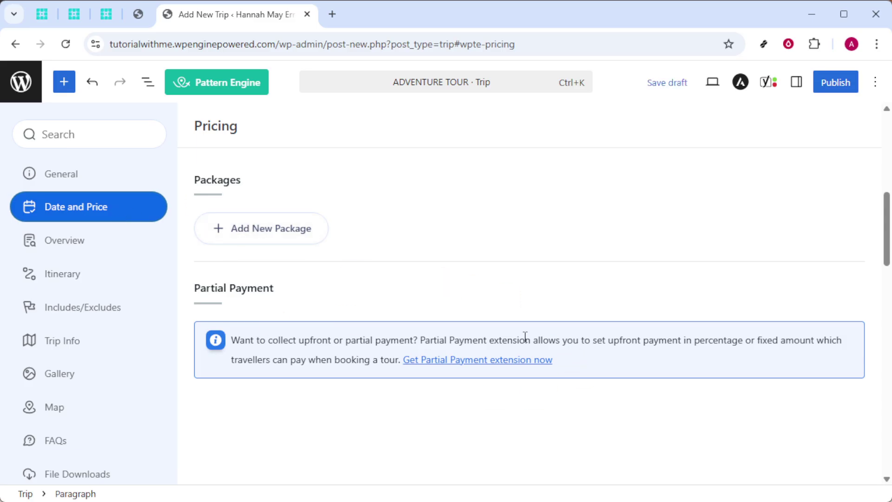
{"action": "scroll", "coordinate": [308, 260], "scroll_direction": "up", "scroll_amount": 1}
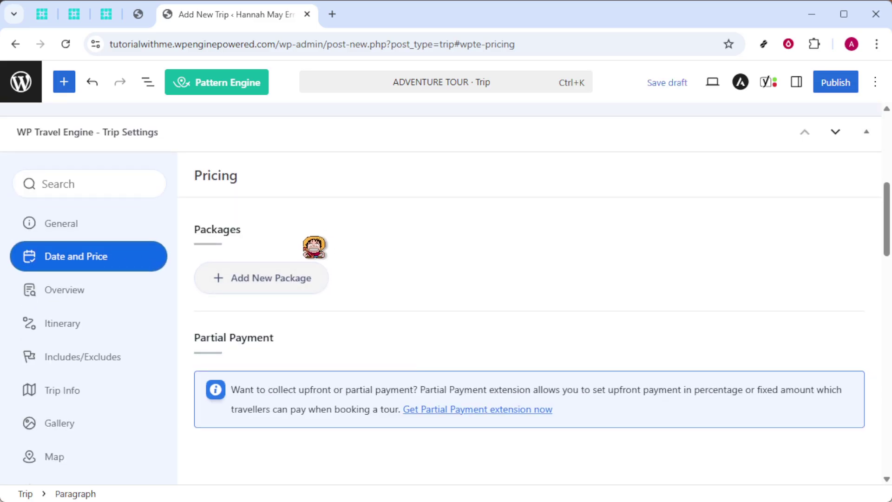
{"action": "left_click", "coordinate": [290, 296]}
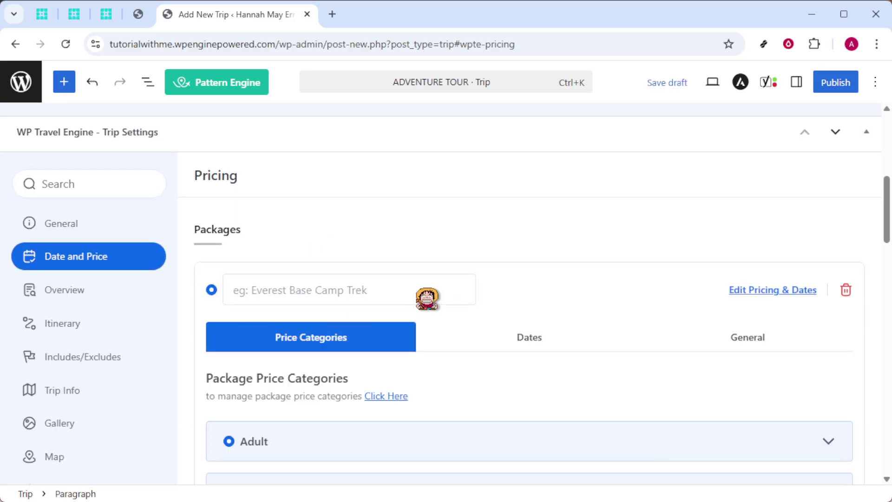
{"action": "scroll", "coordinate": [334, 325], "scroll_direction": "down", "scroll_amount": 4}
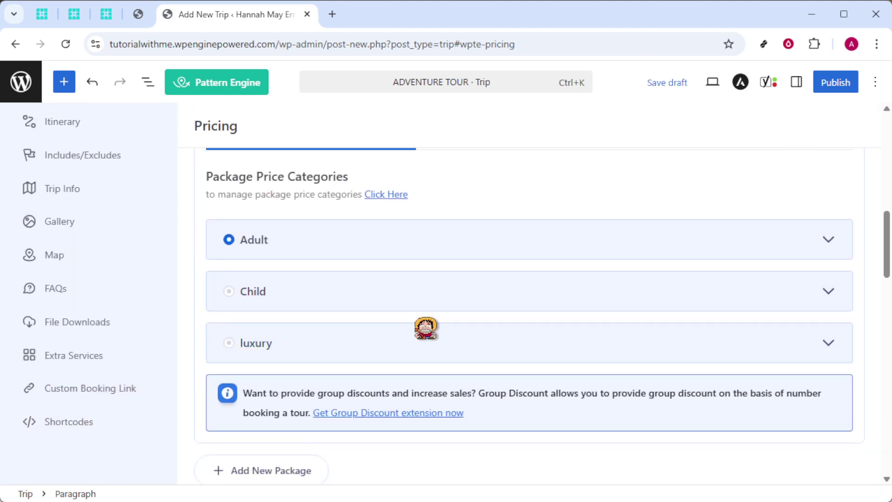
Step: Enable both the image gallery and the video gallery in the trip's Gallery settings
{"action": "scroll", "coordinate": [348, 332], "scroll_direction": "up", "scroll_amount": 3}
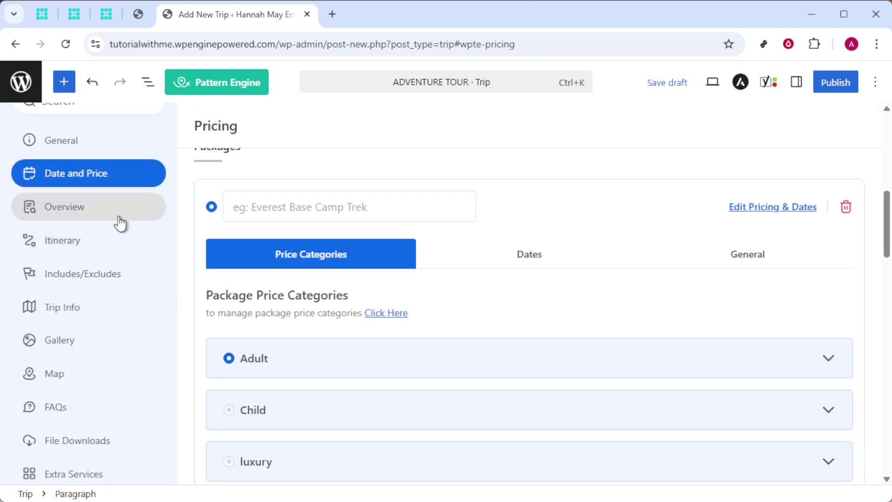
{"action": "scroll", "coordinate": [120, 223], "scroll_direction": "up", "scroll_amount": 1}
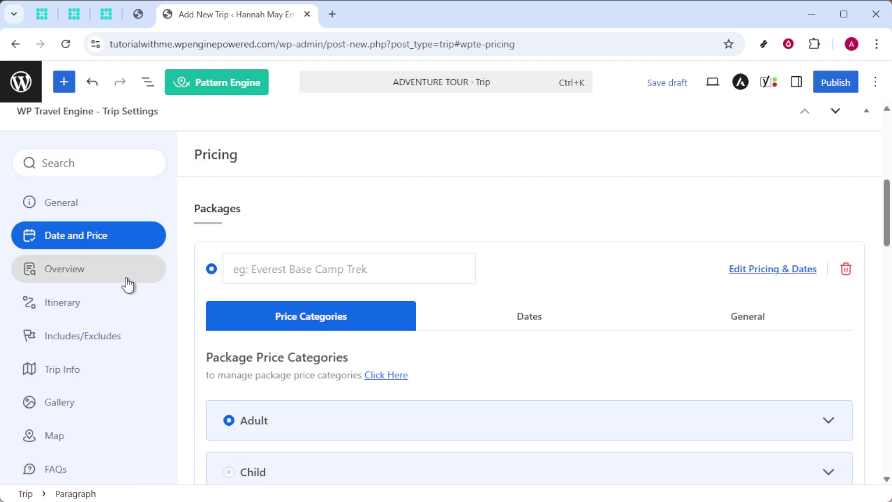
{"action": "scroll", "coordinate": [123, 278], "scroll_direction": "down", "scroll_amount": 2}
{"action": "left_click", "coordinate": [115, 316]}
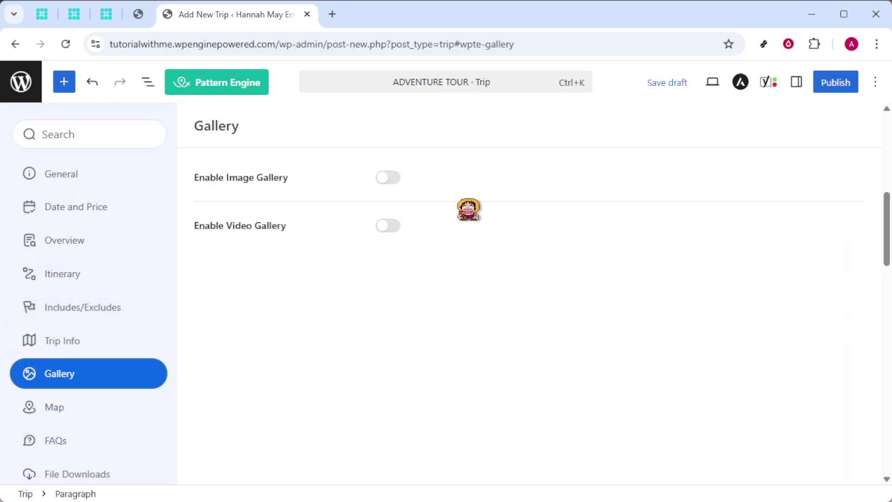
{"action": "left_click", "coordinate": [392, 182]}
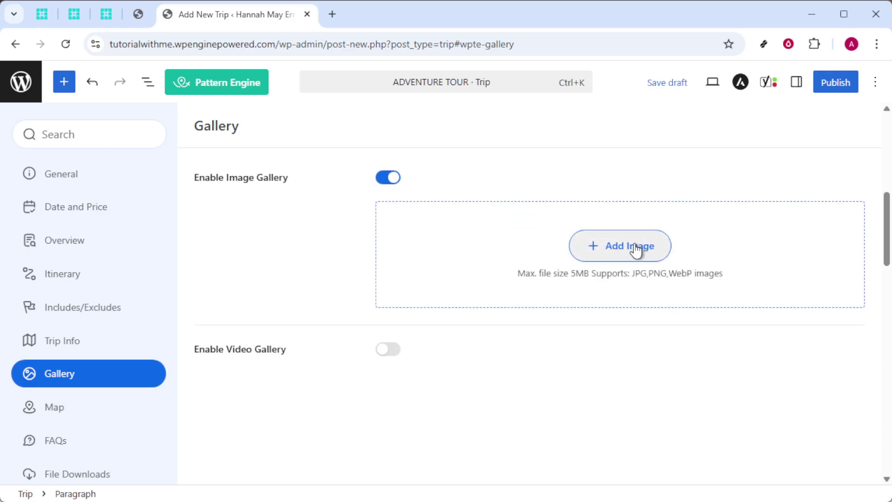
{"action": "left_click", "coordinate": [380, 352]}
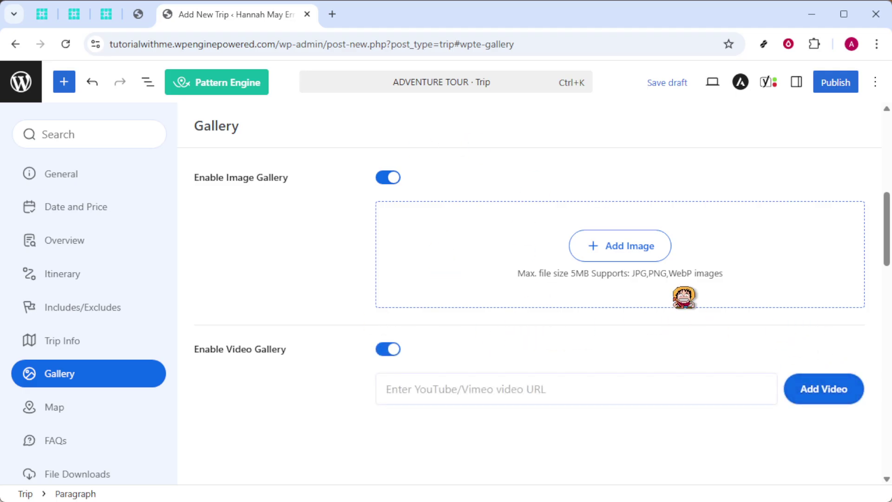
Step: Review the trip's Overview settings, including the trip description and trip highlights sections
{"action": "scroll", "coordinate": [149, 319], "scroll_direction": "down", "scroll_amount": 2}
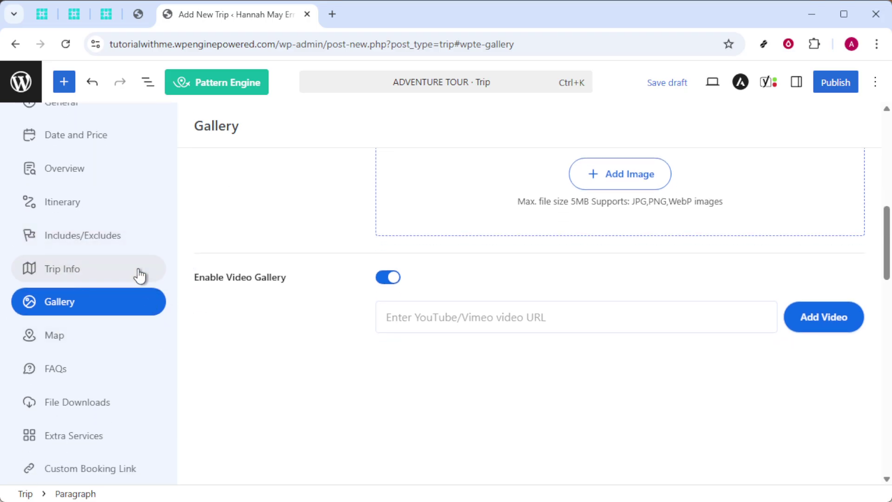
{"action": "left_click", "coordinate": [100, 174]}
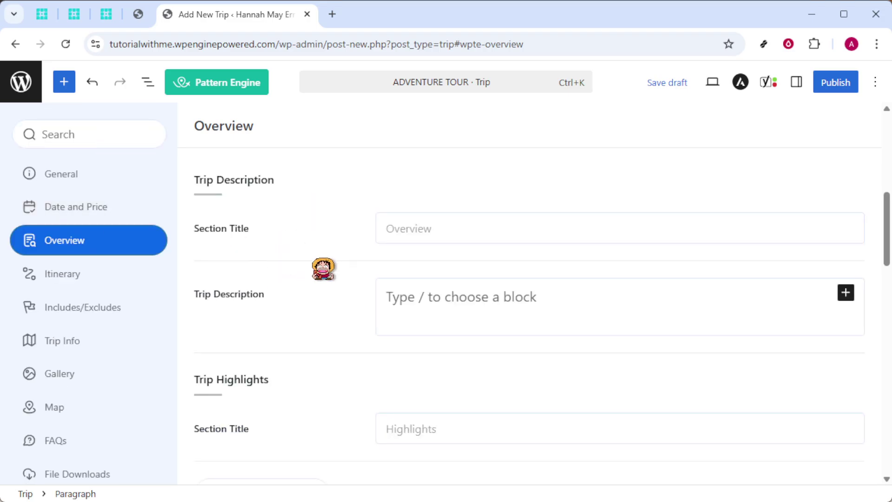
{"action": "scroll", "coordinate": [322, 267], "scroll_direction": "down", "scroll_amount": 4}
{"action": "scroll", "coordinate": [90, 287], "scroll_direction": "up", "scroll_amount": 2}
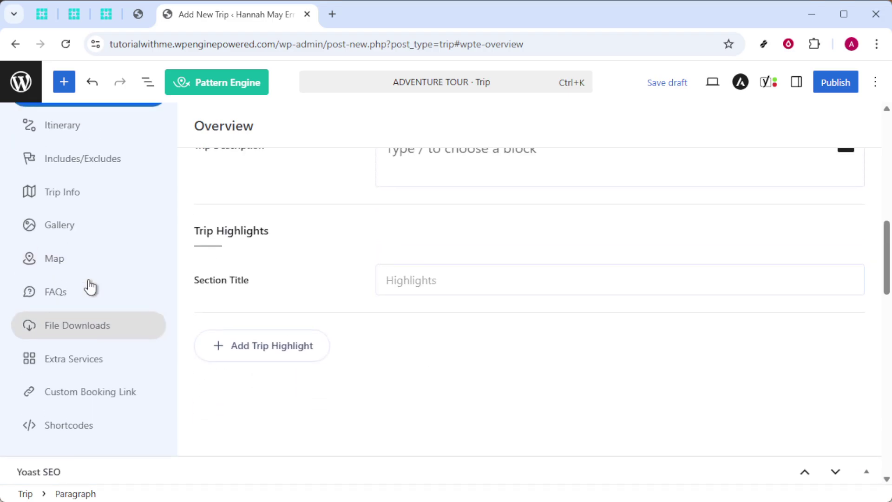
{"action": "scroll", "coordinate": [93, 304], "scroll_direction": "up", "scroll_amount": 1}
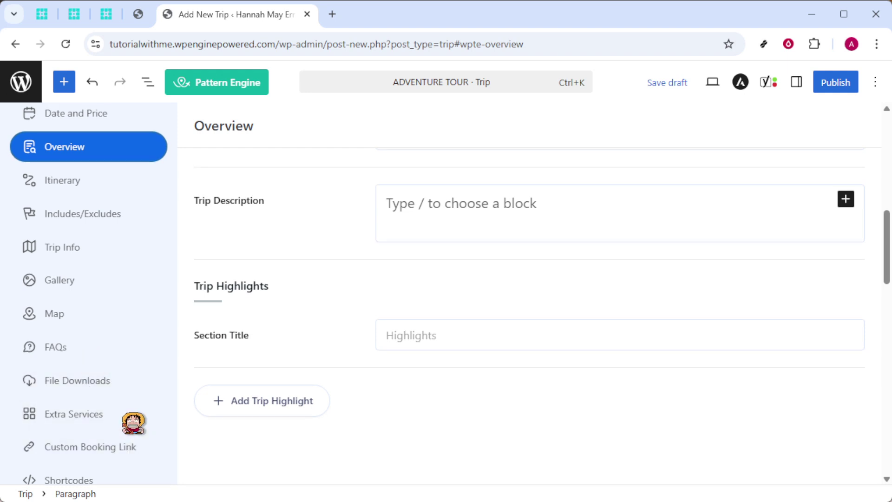
Step: Look over the trip's Custom Booking Link and Extra Services settings, returning to the trip title area
{"action": "left_click", "coordinate": [126, 447]}
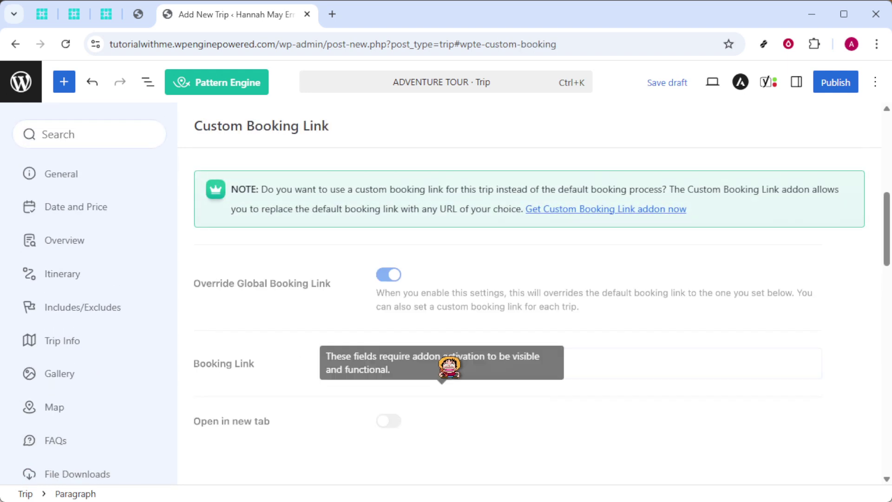
{"action": "scroll", "coordinate": [450, 371], "scroll_direction": "down", "scroll_amount": 2}
{"action": "scroll", "coordinate": [186, 378], "scroll_direction": "down", "scroll_amount": 3}
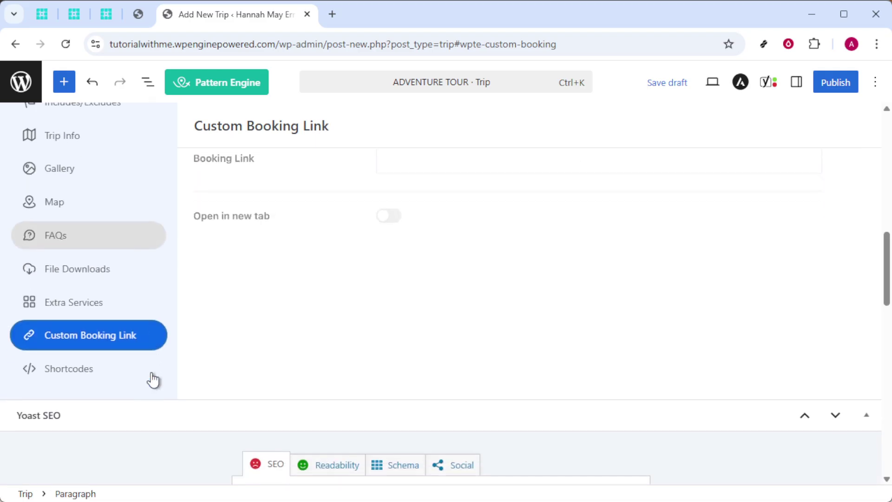
{"action": "left_click", "coordinate": [104, 299]}
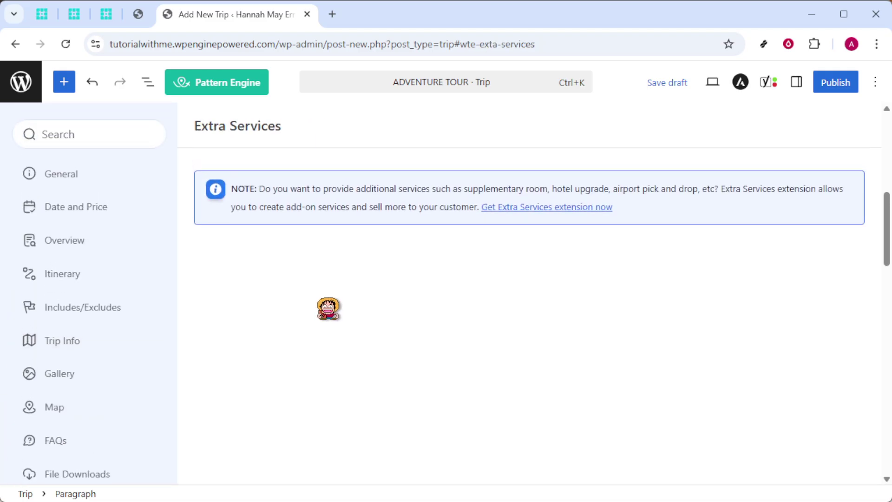
{"action": "scroll", "coordinate": [124, 318], "scroll_direction": "up", "scroll_amount": 1}
{"action": "scroll", "coordinate": [124, 318], "scroll_direction": "up", "scroll_amount": 3}
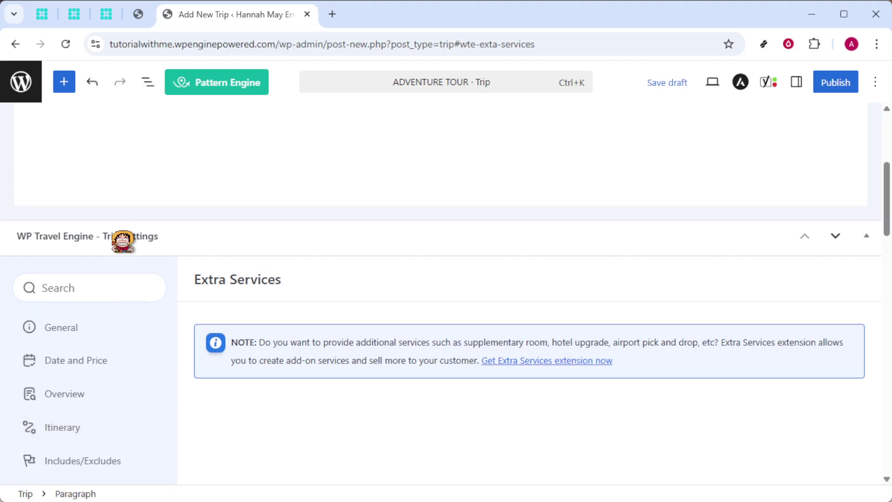
{"action": "scroll", "coordinate": [731, 233], "scroll_direction": "up", "scroll_amount": 5}
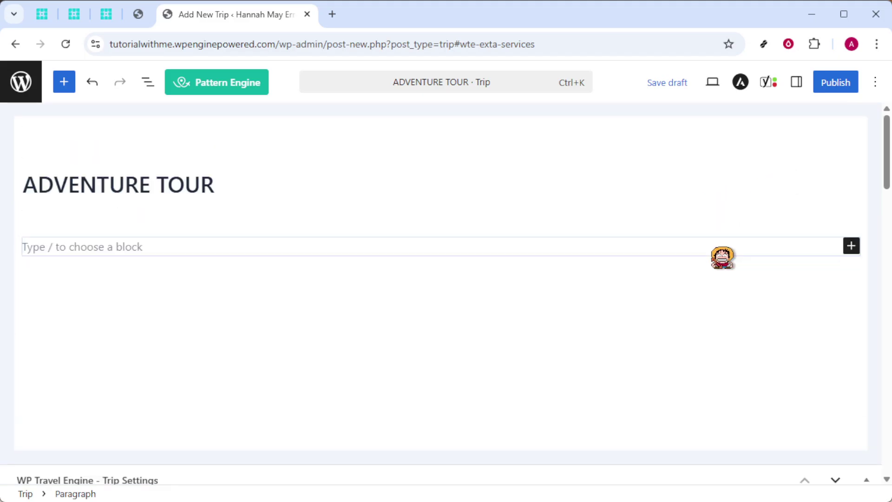